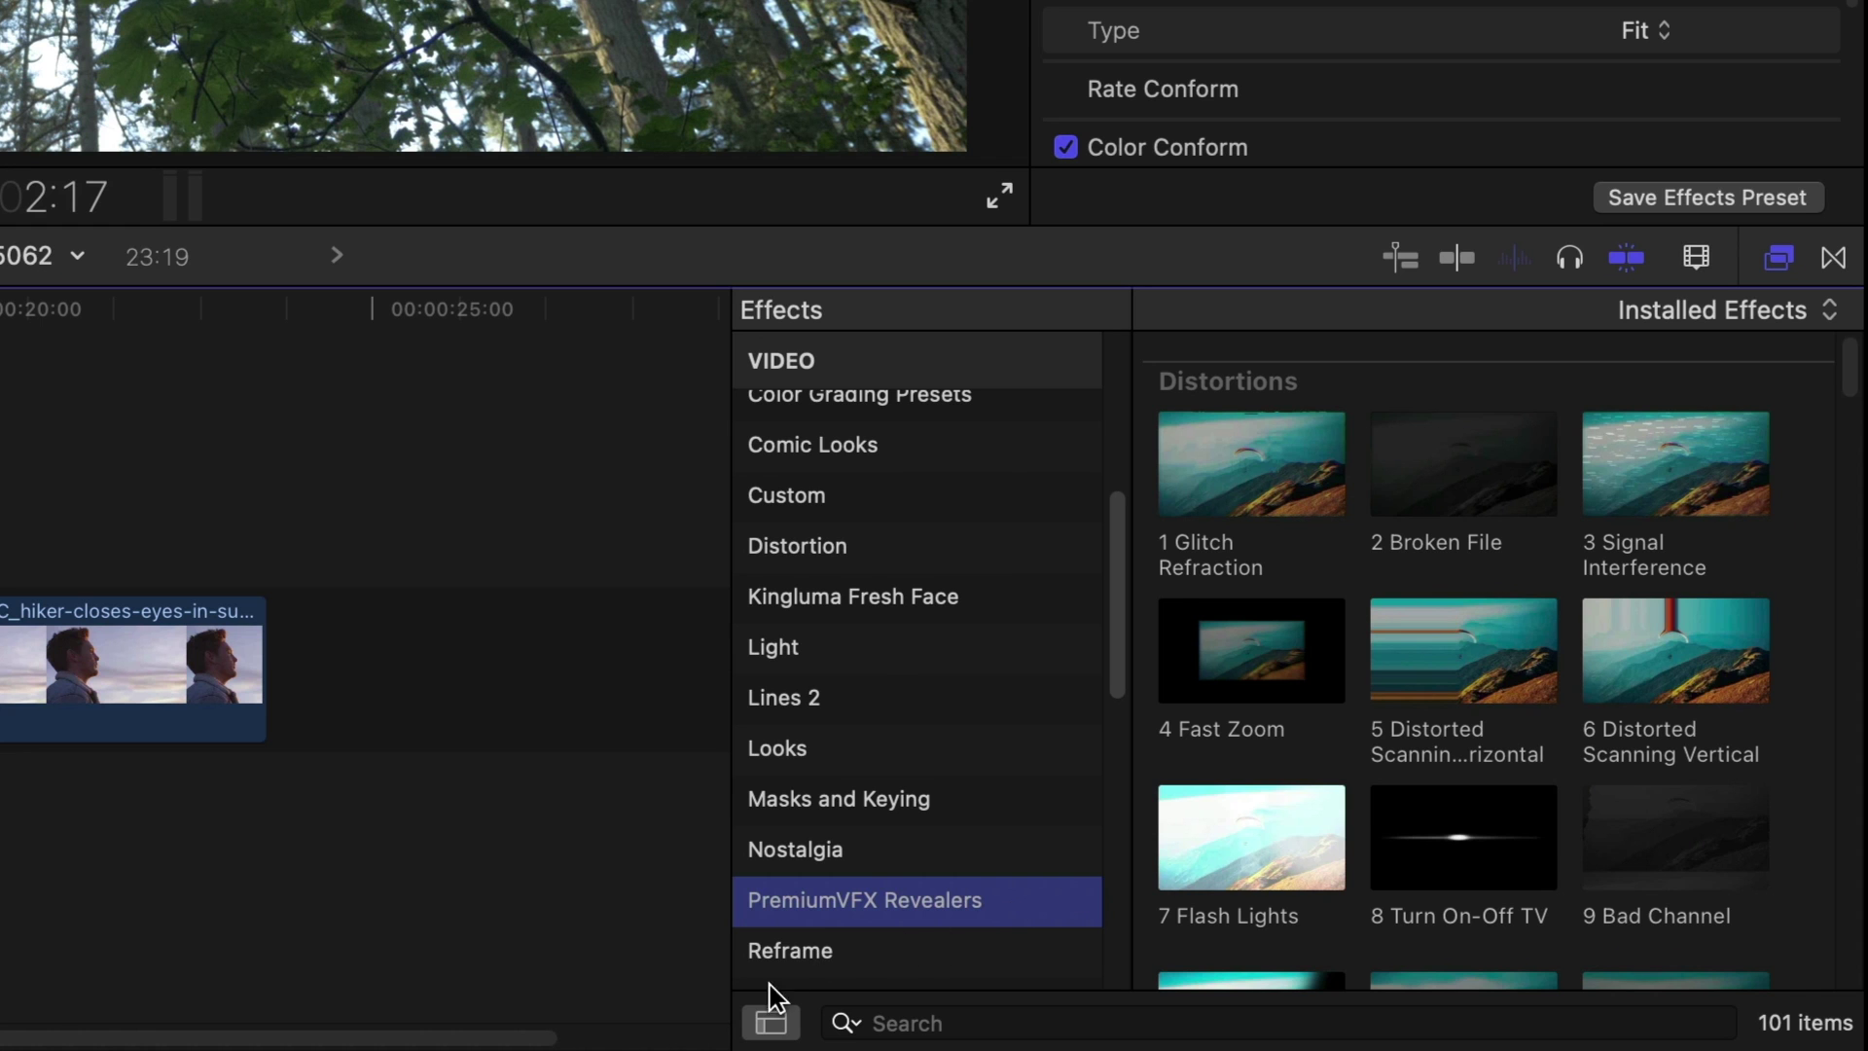
Hide the effect categories sidebar so the Revealers effects grid spans the full width.
click(769, 1025)
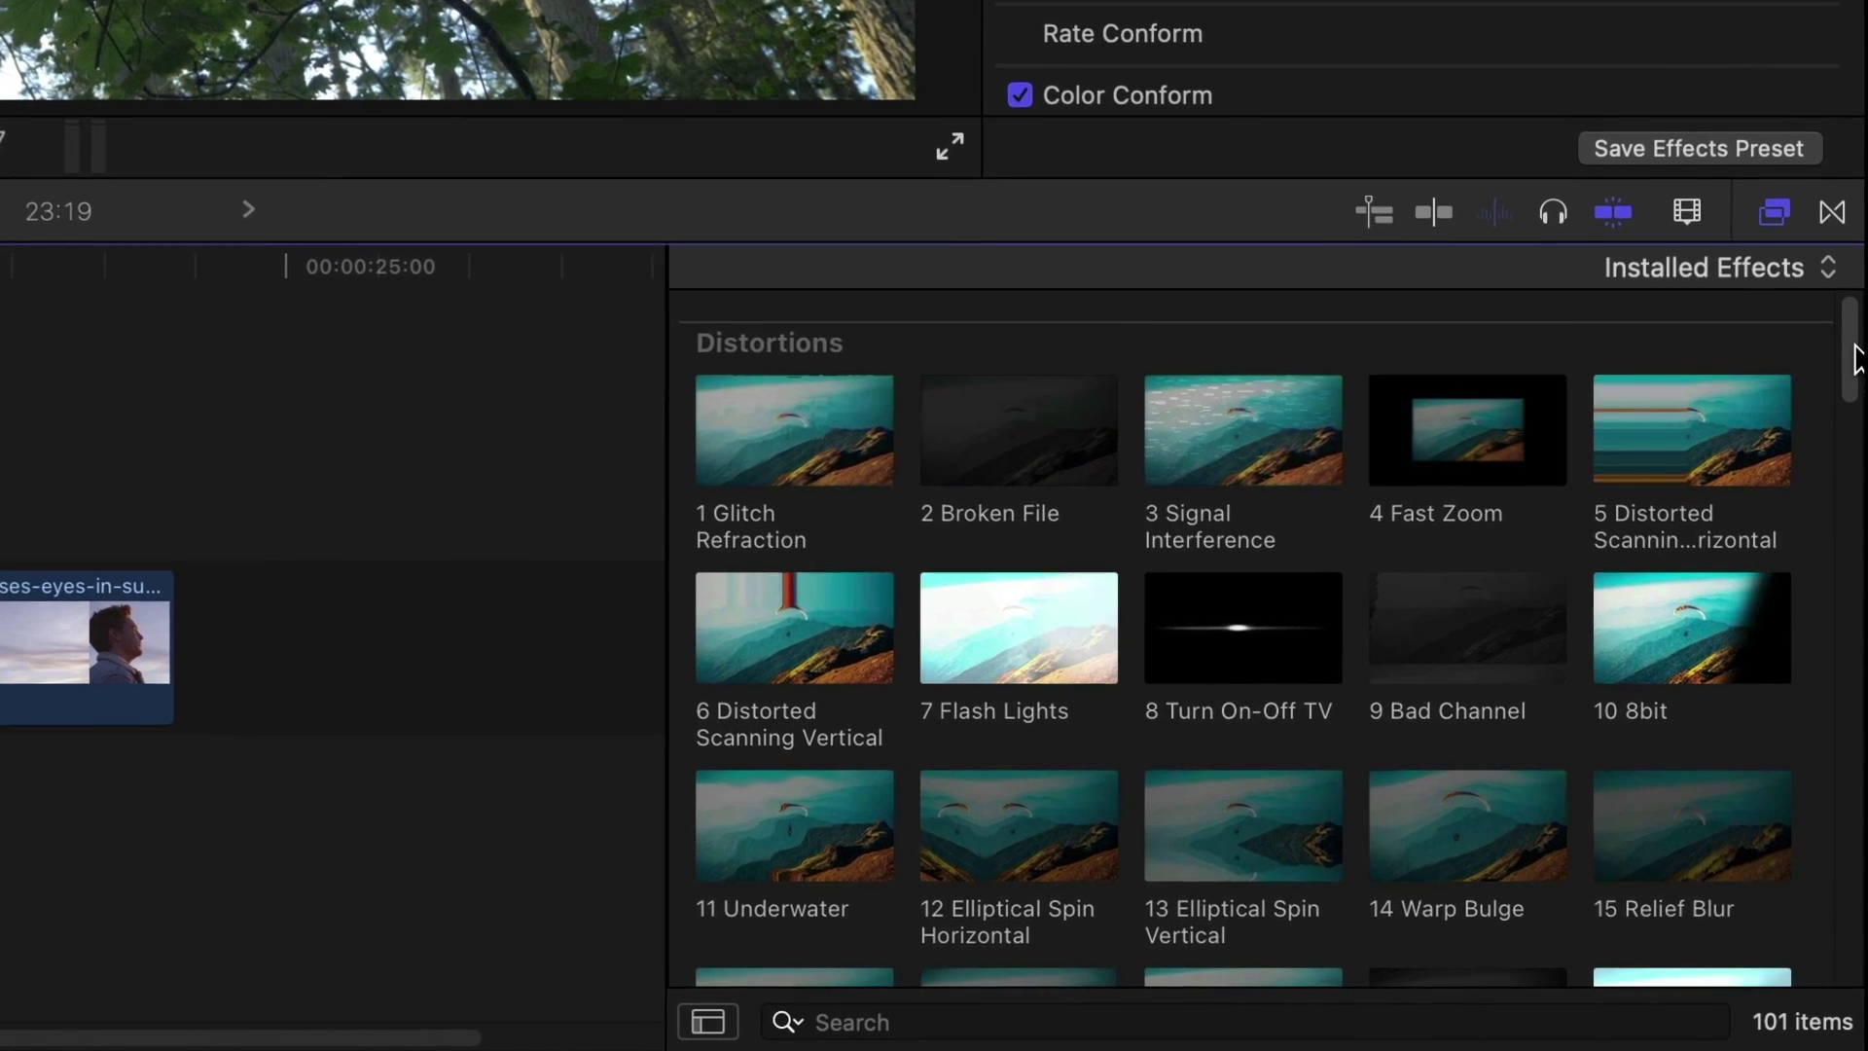
mouse_move(1851, 336)
mouse_down()
mouse_move(1848, 788)
mouse_move(1835, 605)
mouse_up()
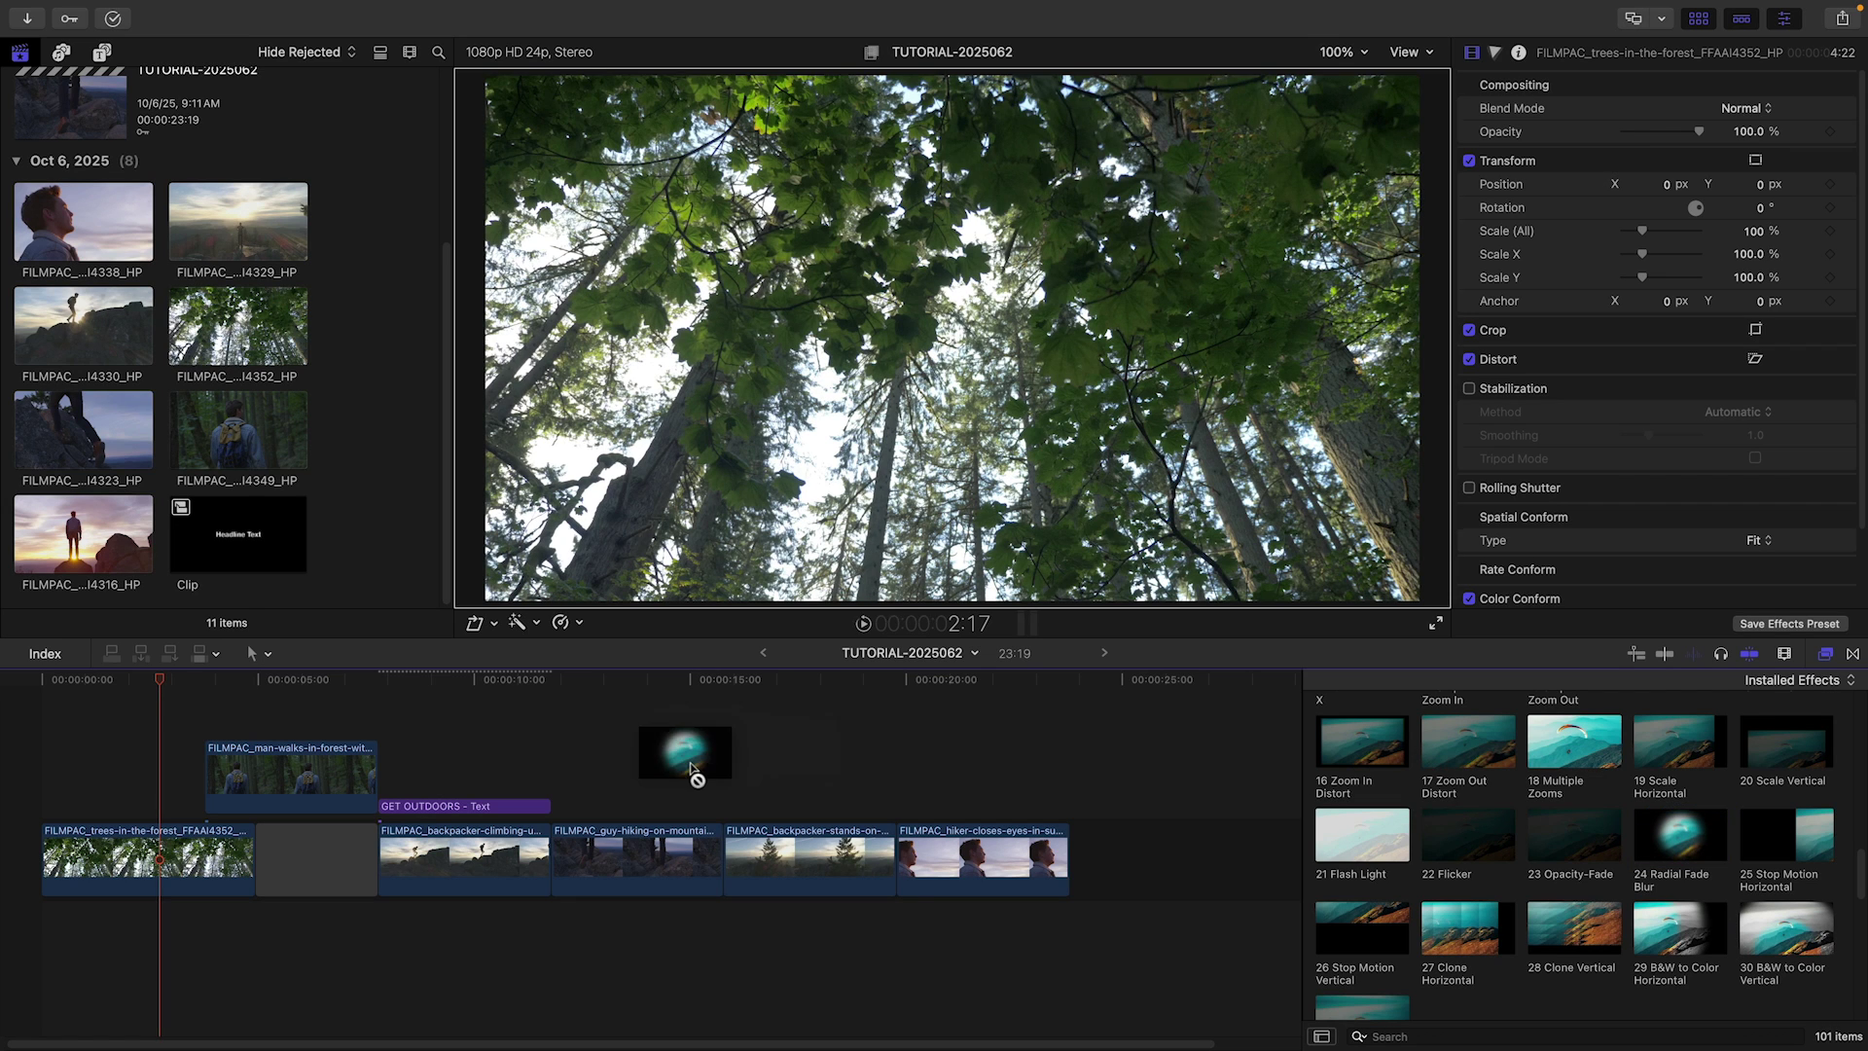
Apply 24 Radial Fade Blur to the forest clip, re-enable entry animation, and lower Blur Amount.
drag(109, 862, 111, 864)
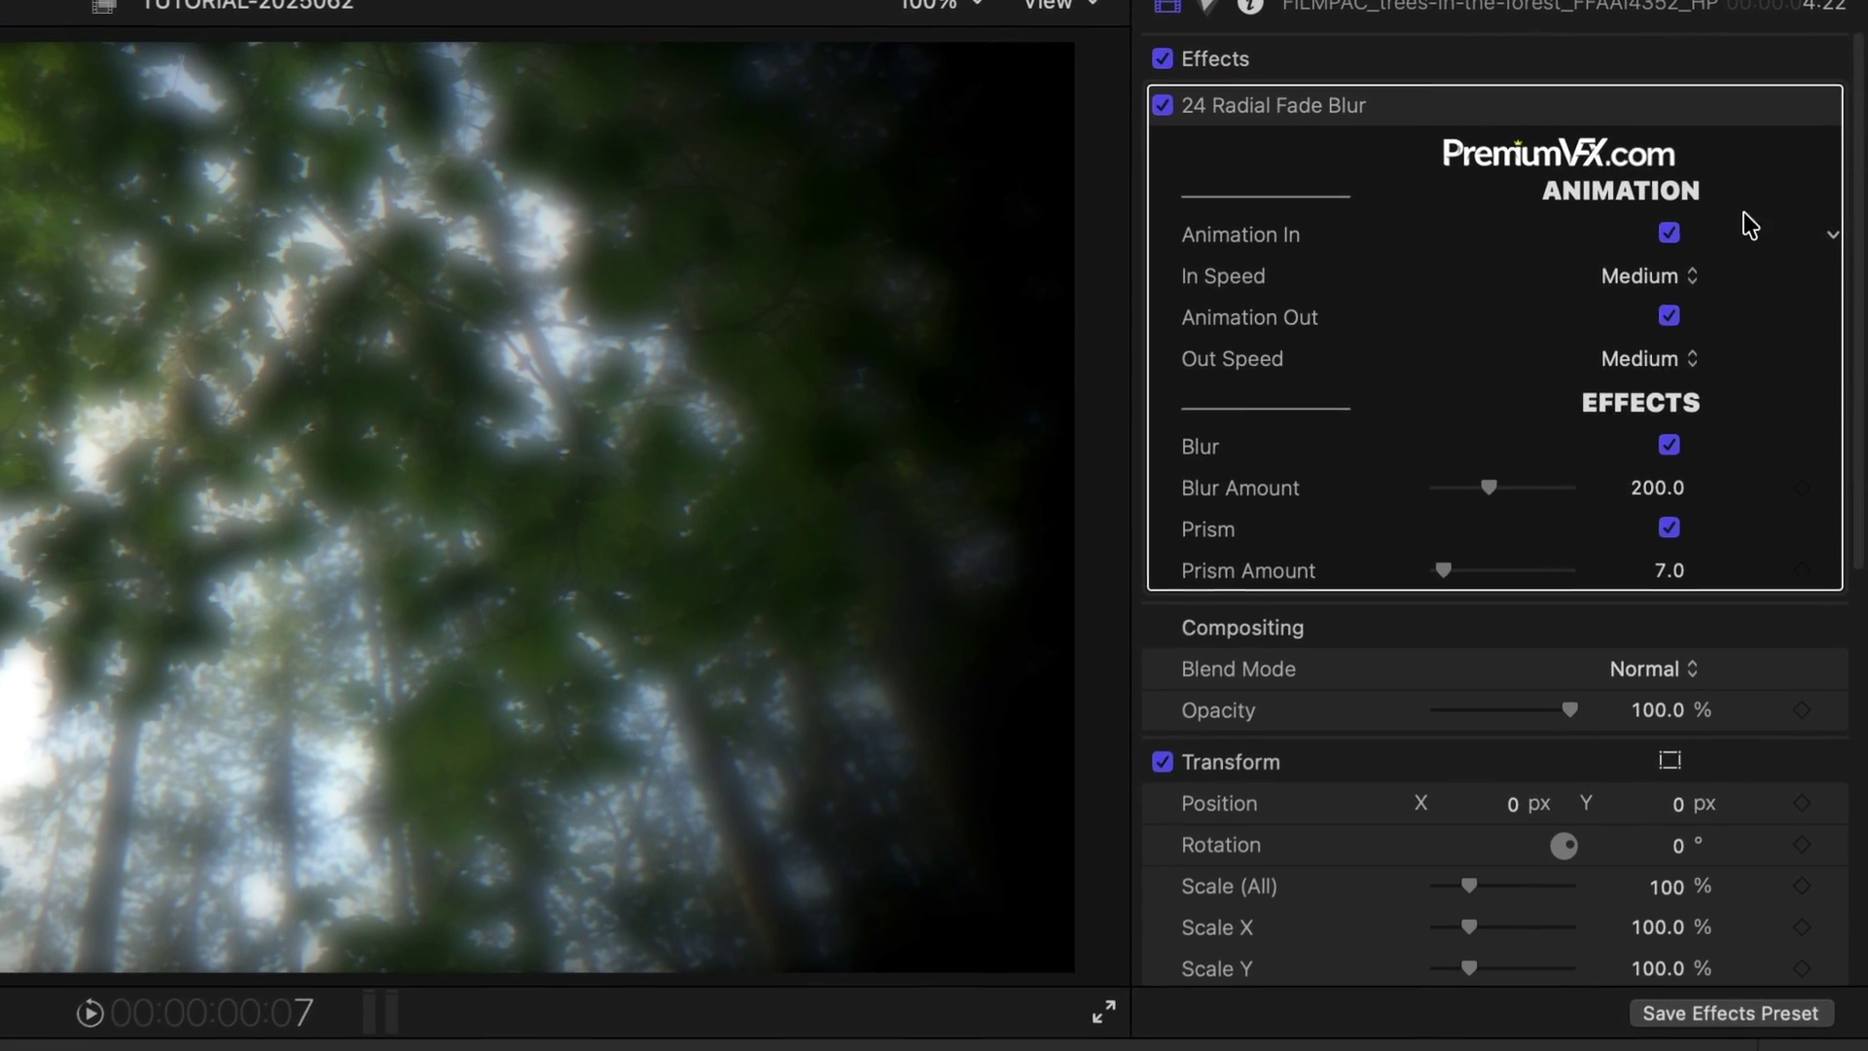
click(1668, 231)
click(1669, 316)
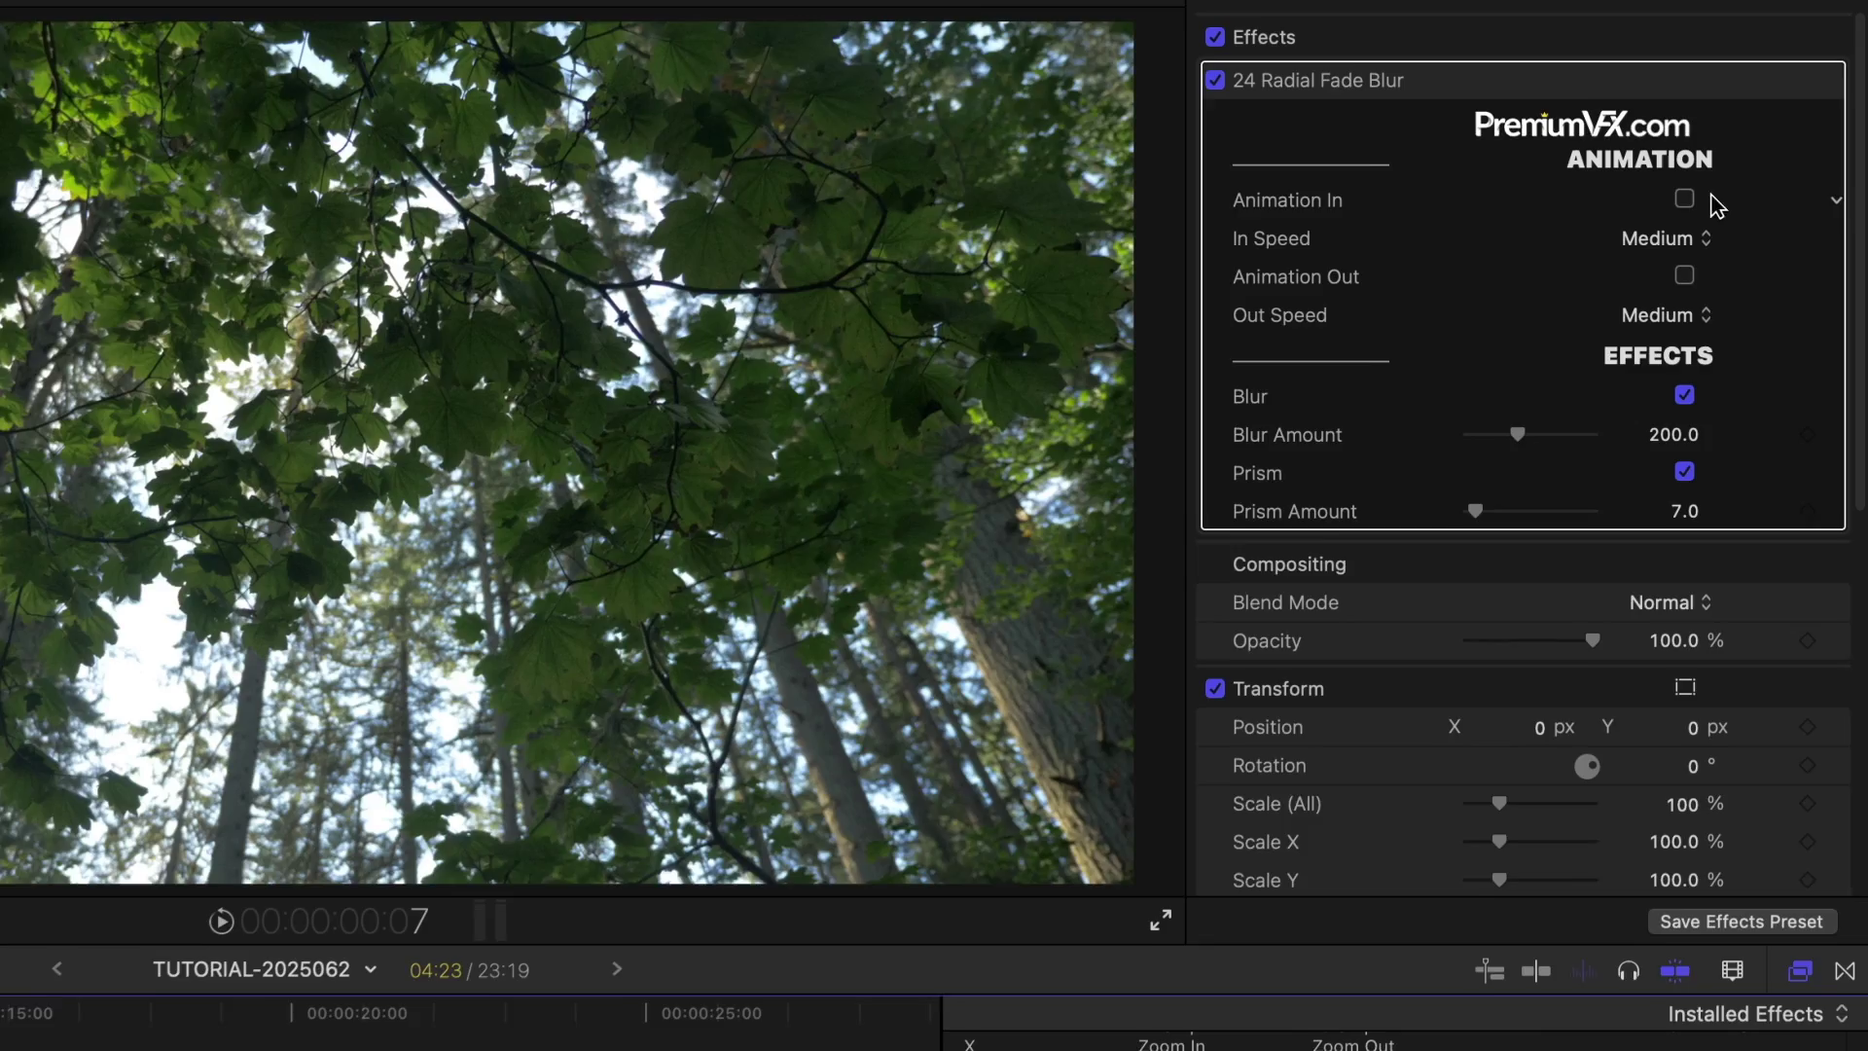
click(1686, 200)
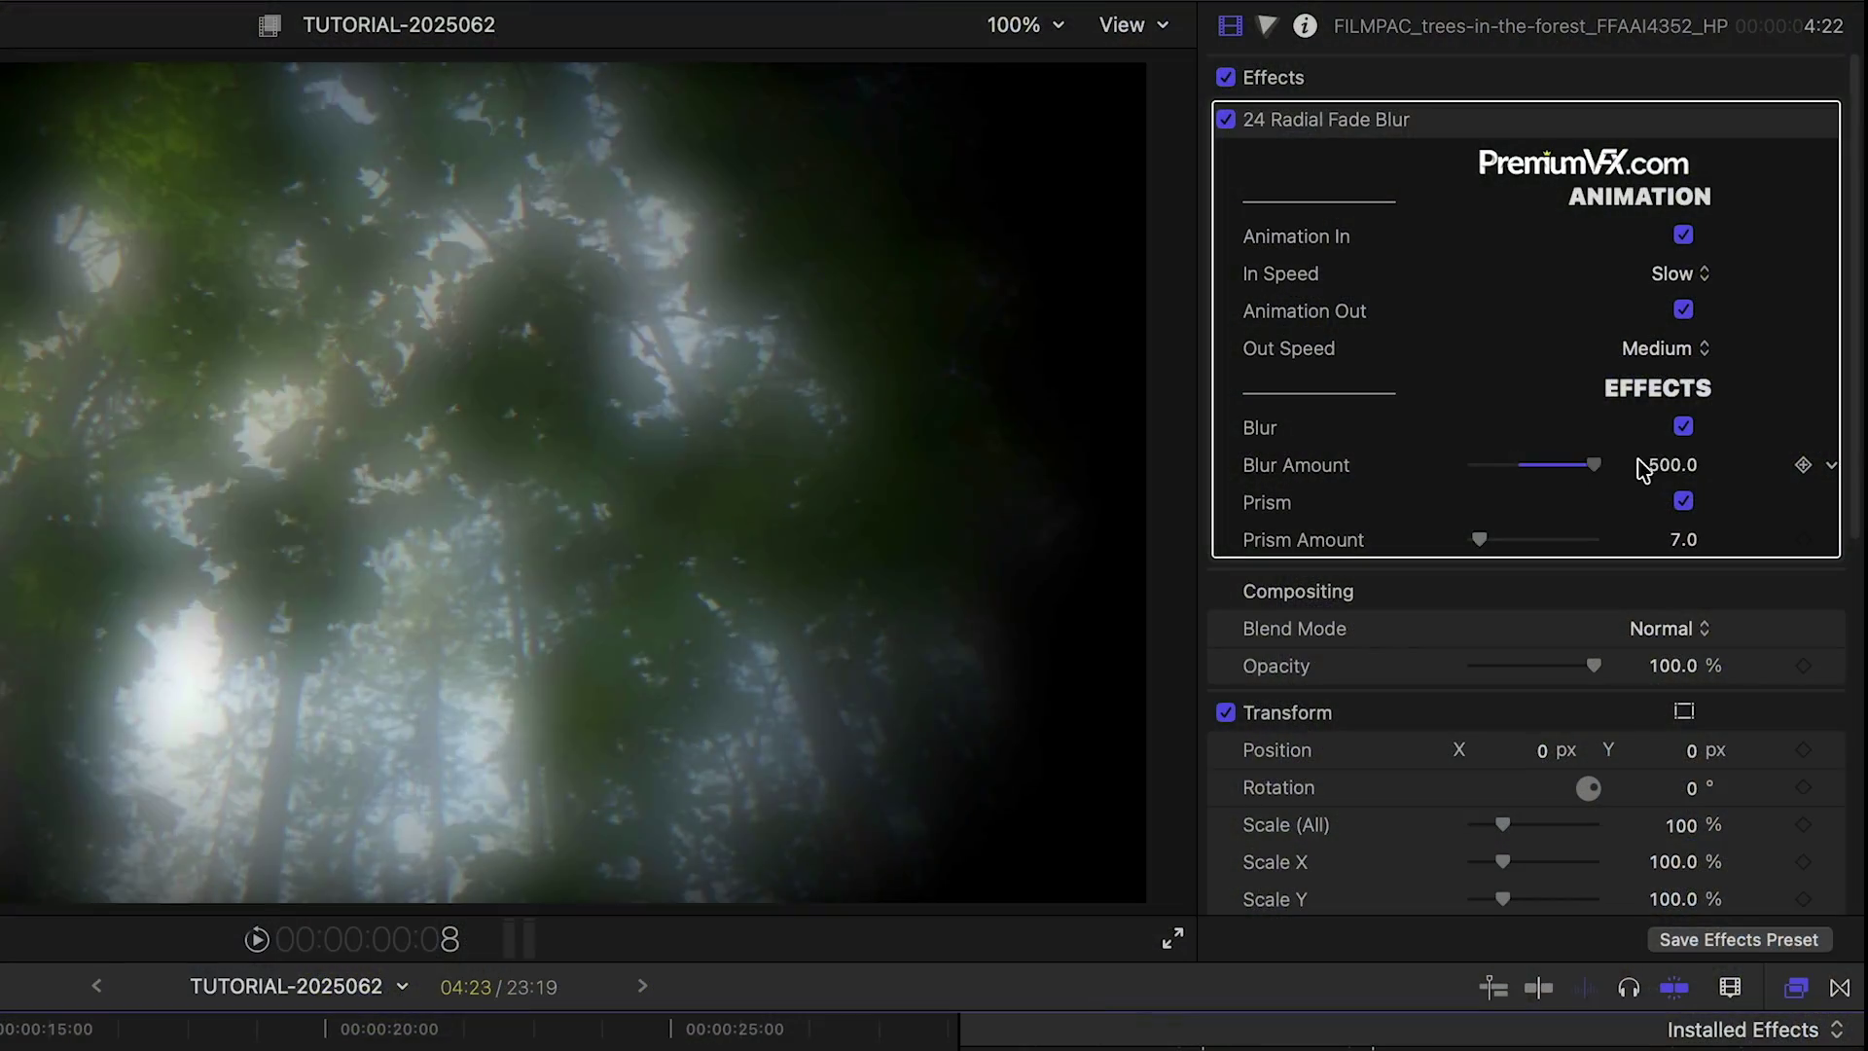
mouse_move(1644, 467)
mouse_down()
mouse_move(1454, 477)
mouse_move(1702, 492)
mouse_move(1428, 500)
mouse_up()
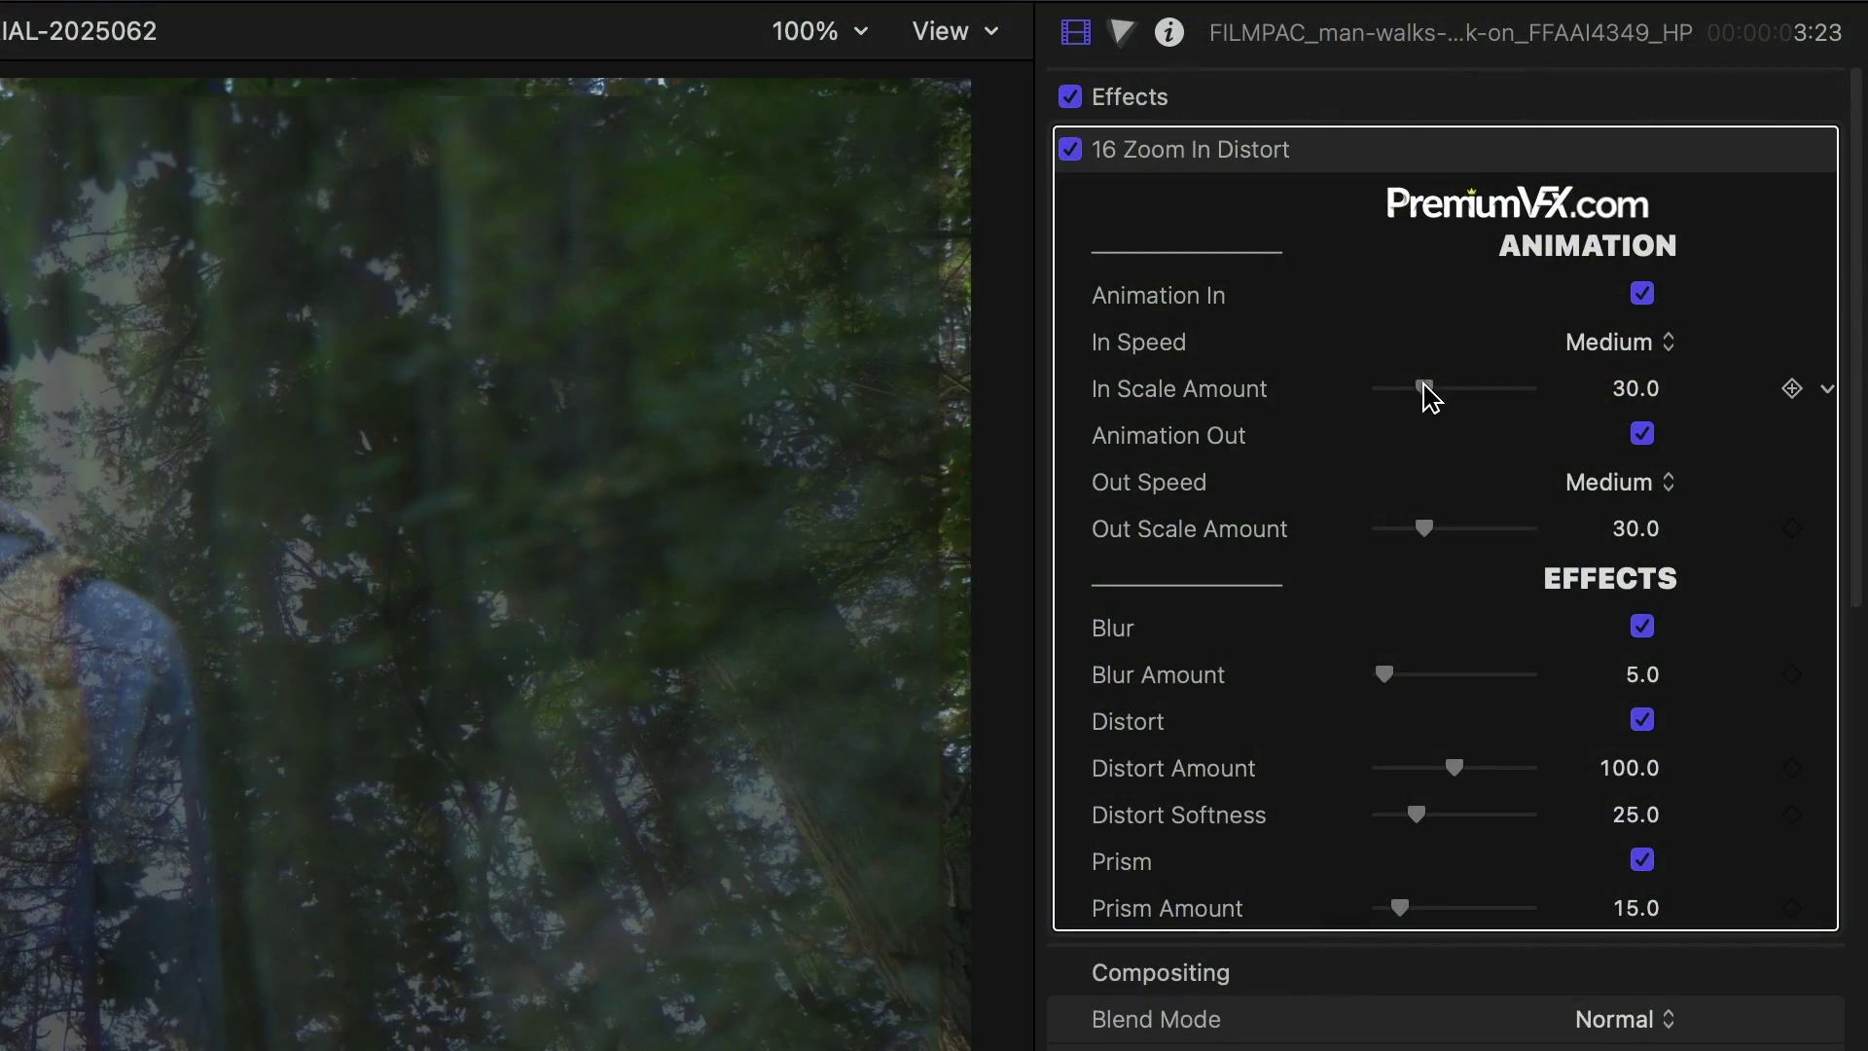
Set Zoom In Distort's zoom-in distance and raise its blur amount in the Inspector.
drag(1425, 395, 1595, 409)
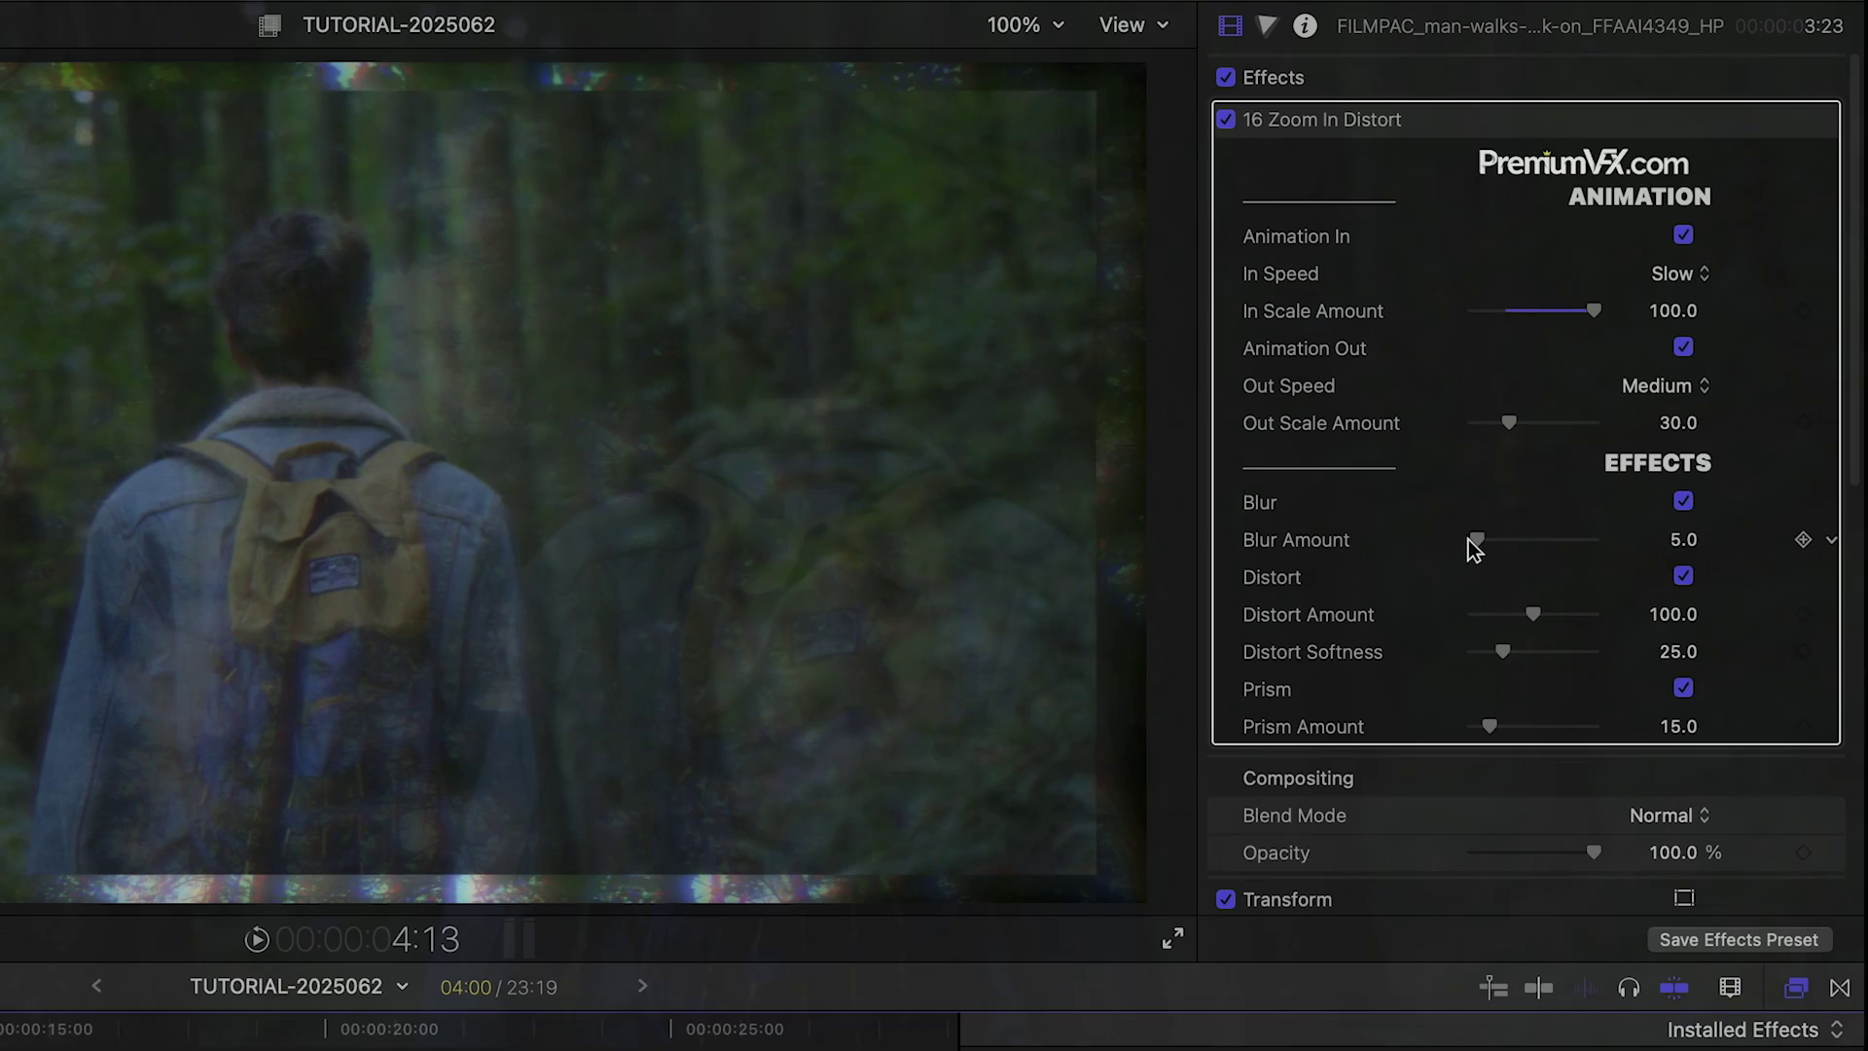
mouse_move(1471, 539)
mouse_down()
mouse_move(1563, 536)
mouse_move(1470, 549)
mouse_move(1518, 548)
mouse_up()
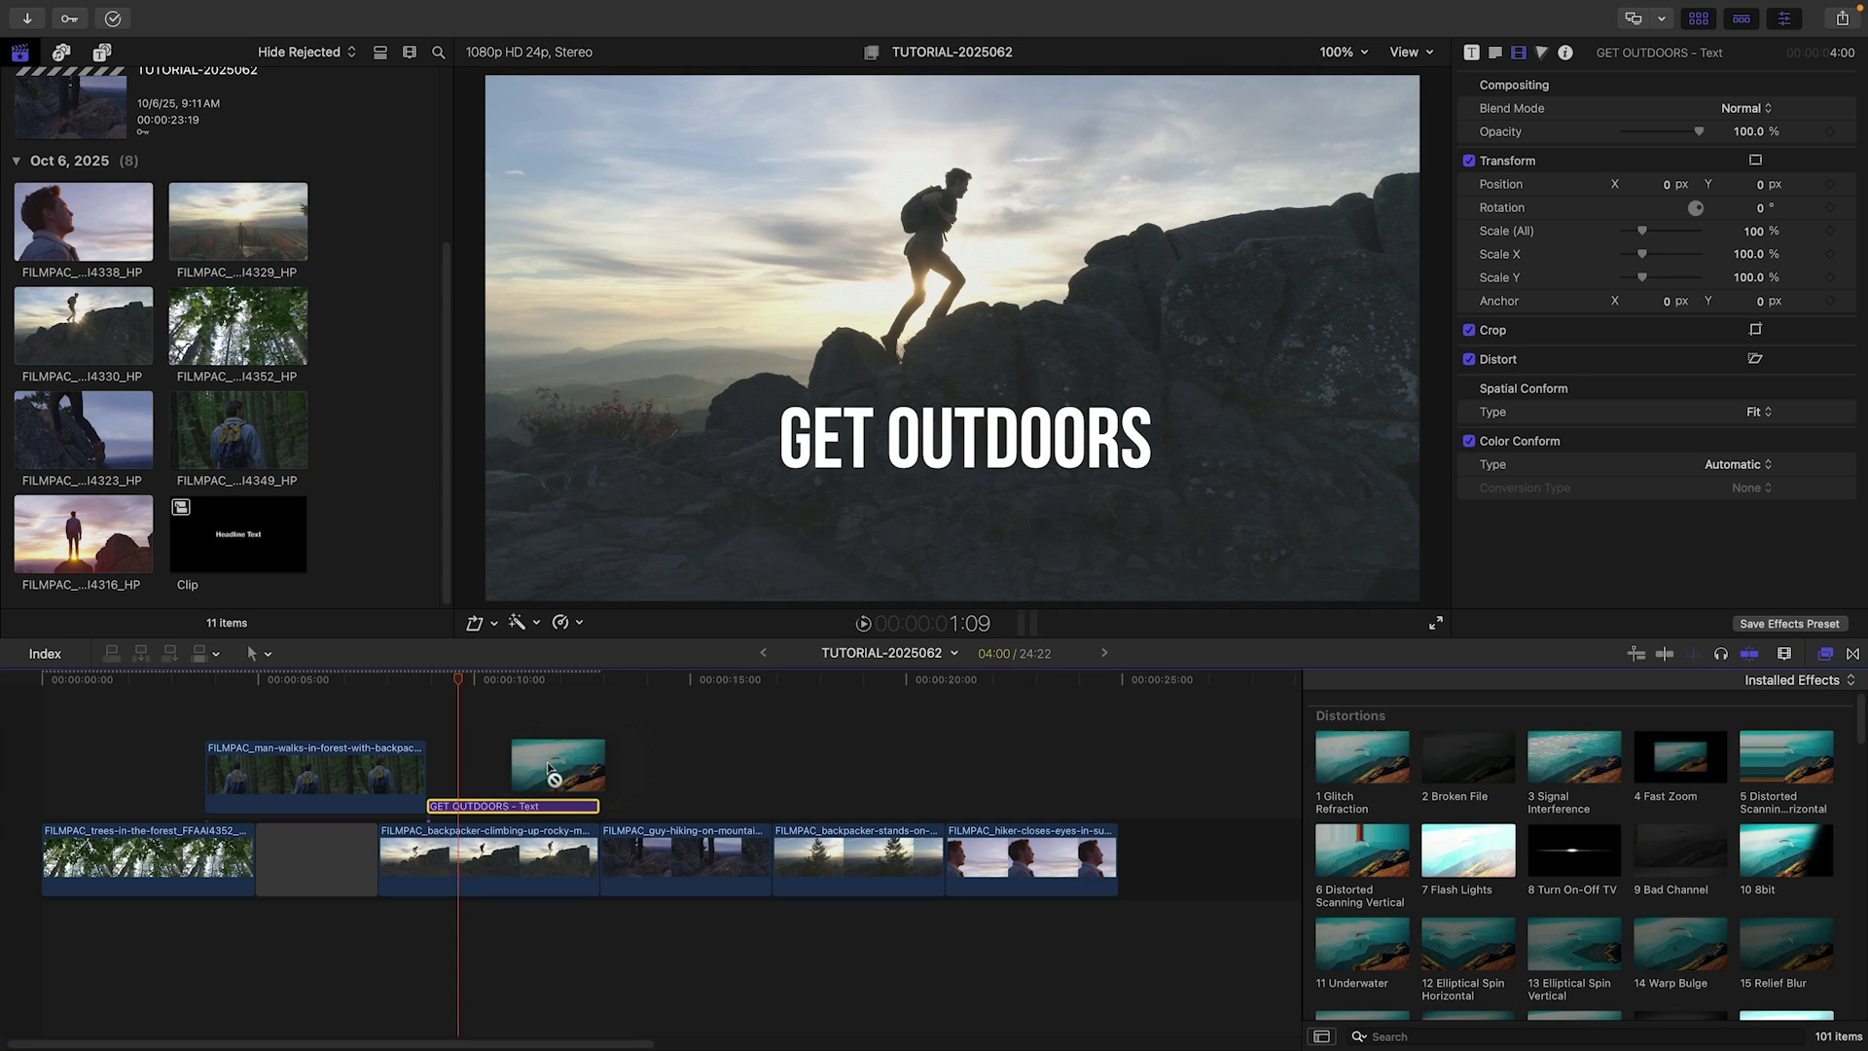
Apply 1 Glitch Refraction to the GET OUTDOORS title and confirm the compound clip named Text.
drag(522, 805, 526, 807)
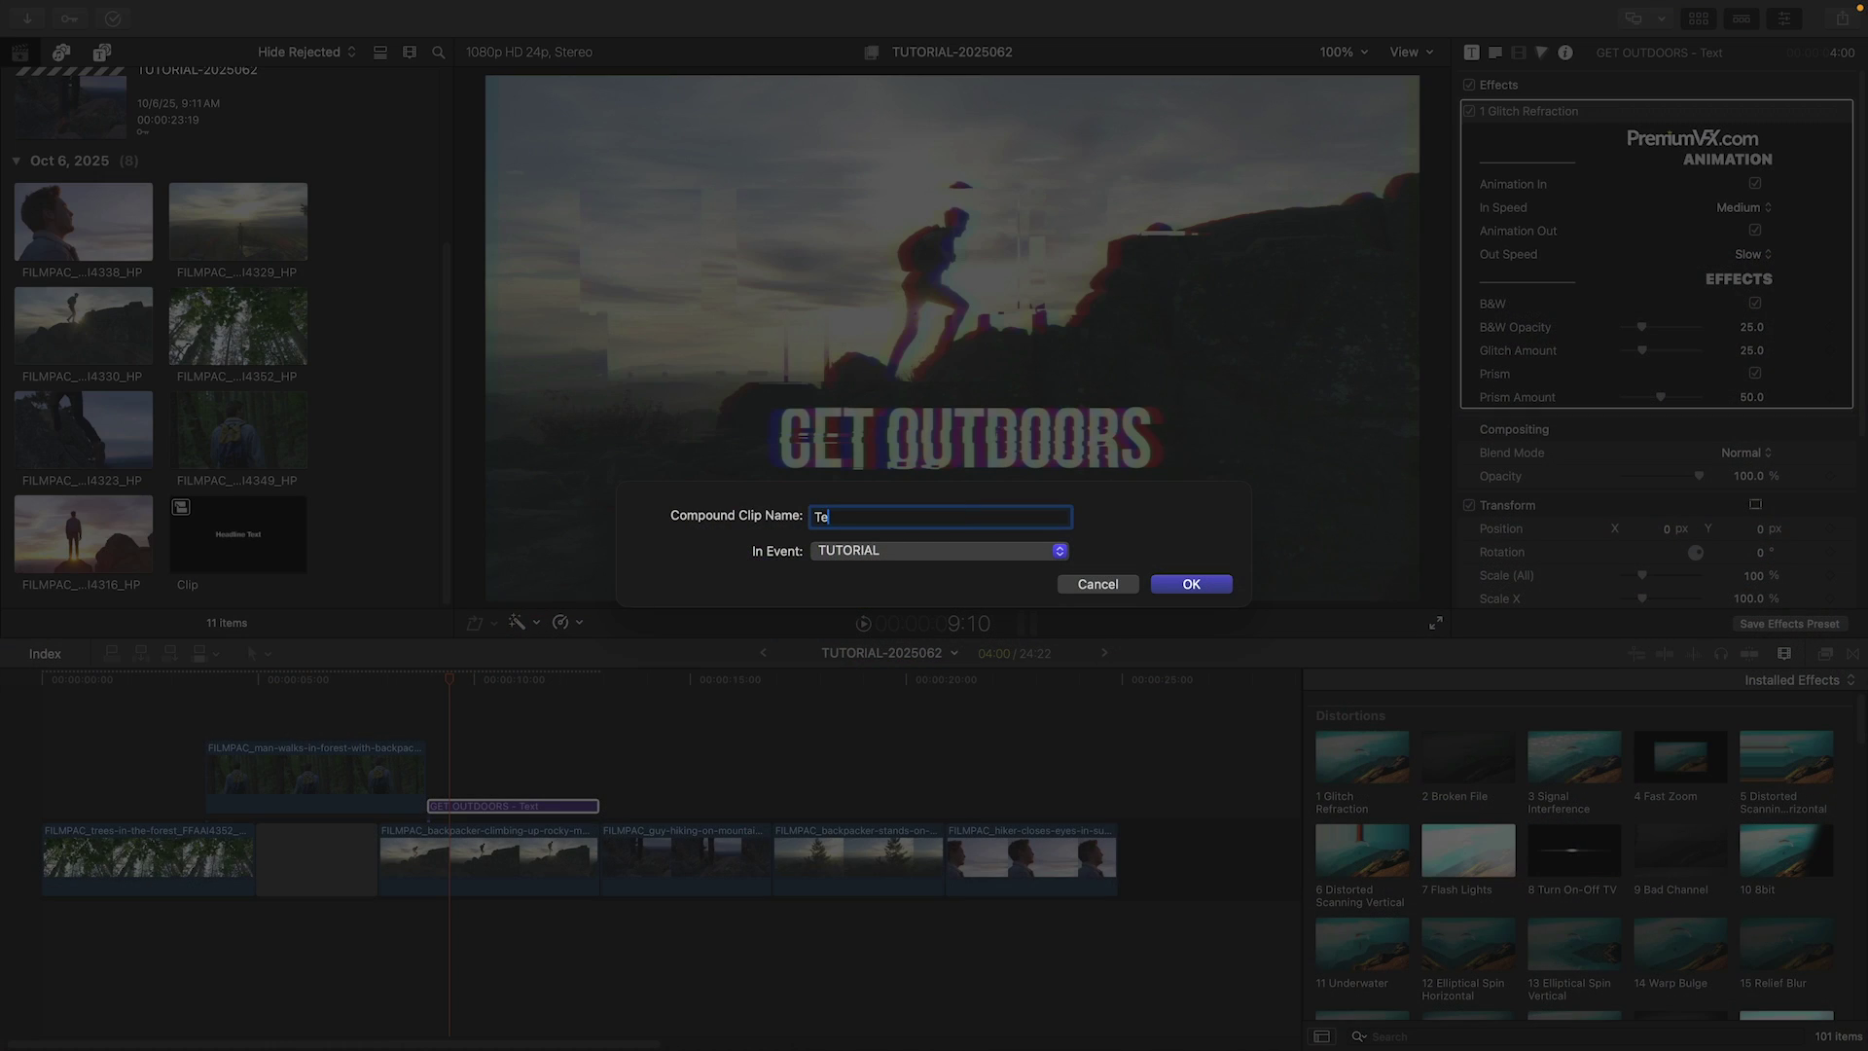
click(1196, 585)
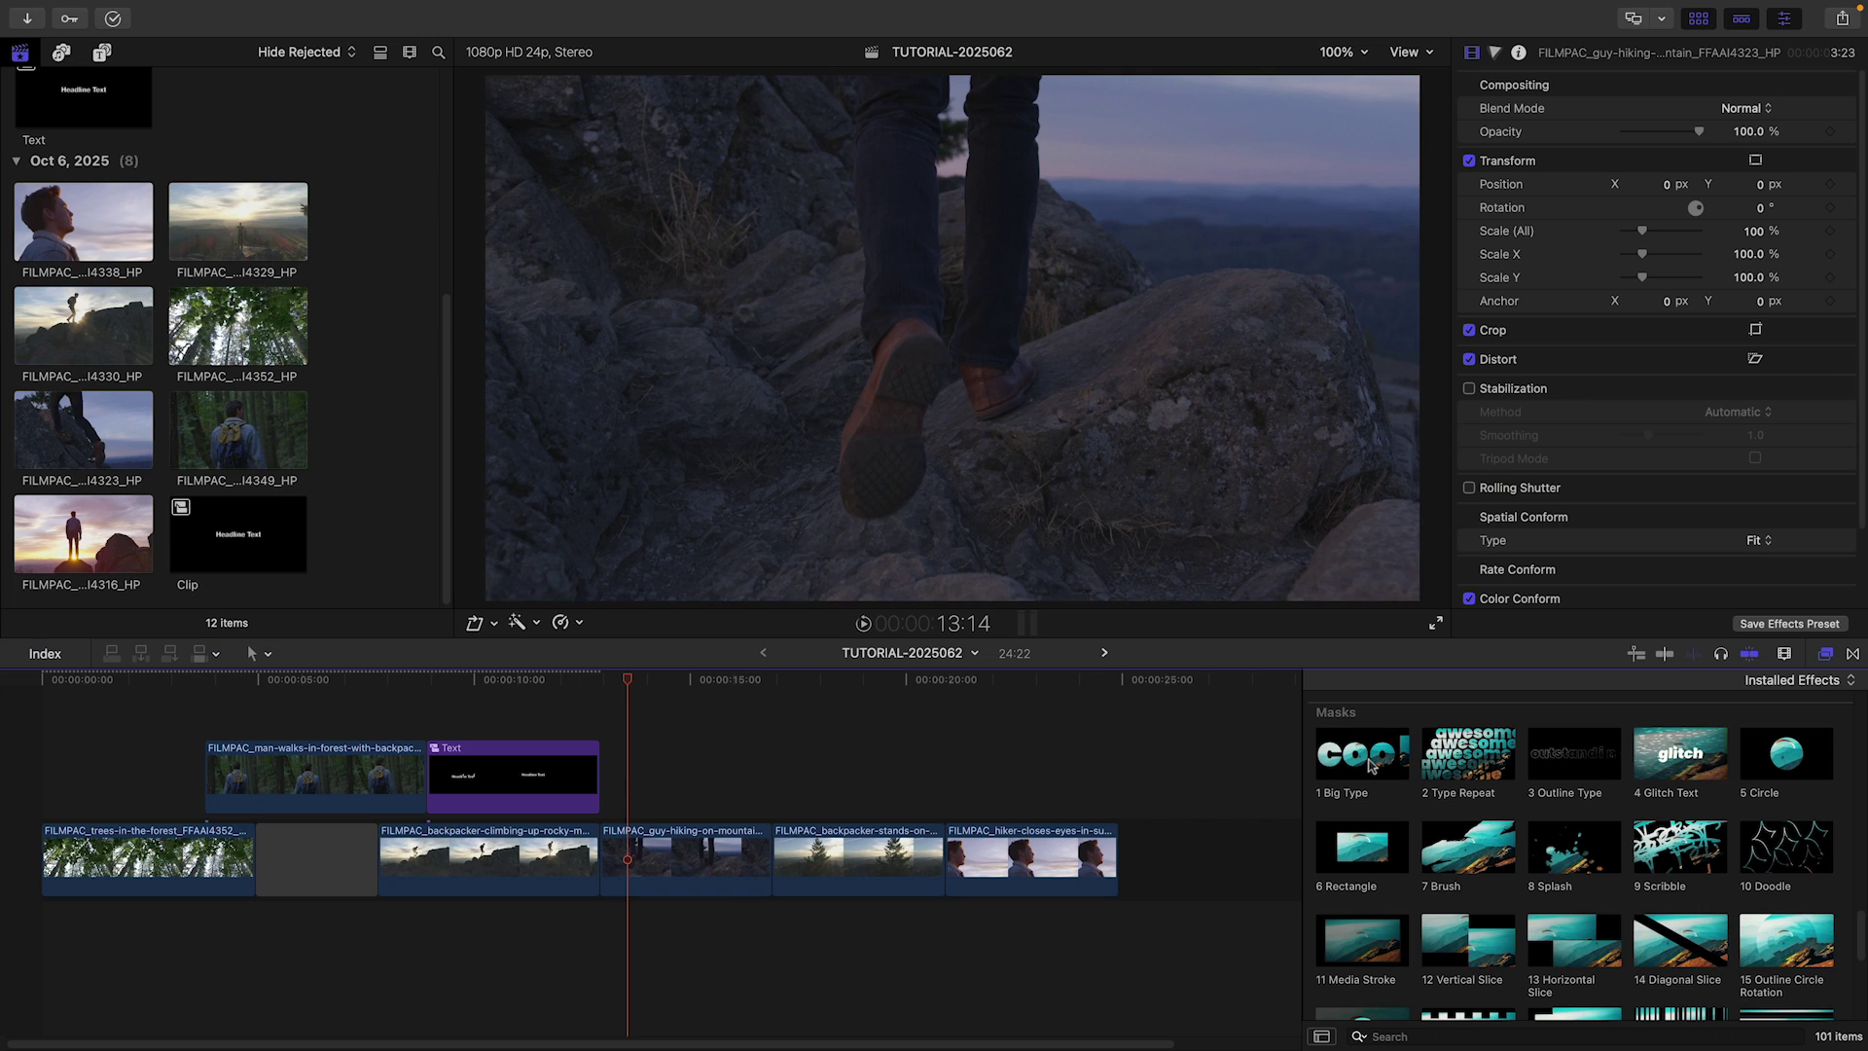
Add the 1 Big Type mask to the hiking clip, with In Direction set to From Right.
drag(664, 856, 672, 858)
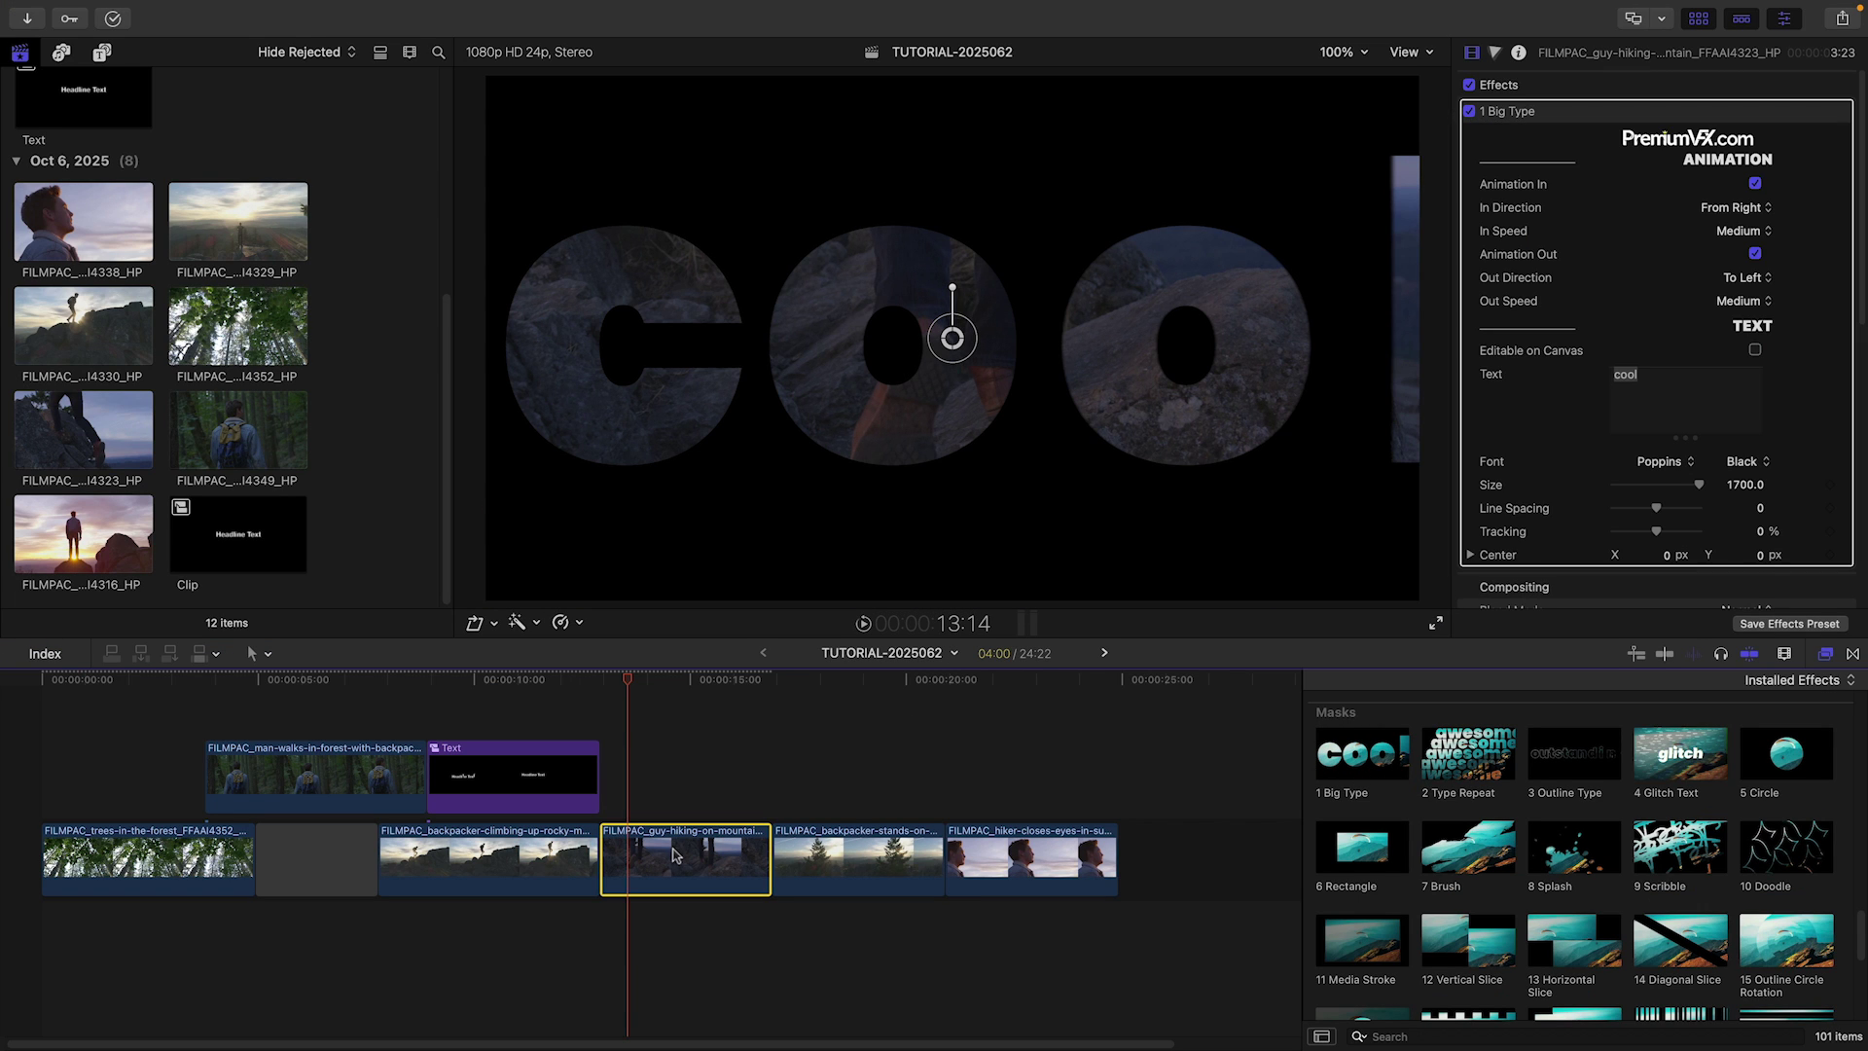
text(TODAY)
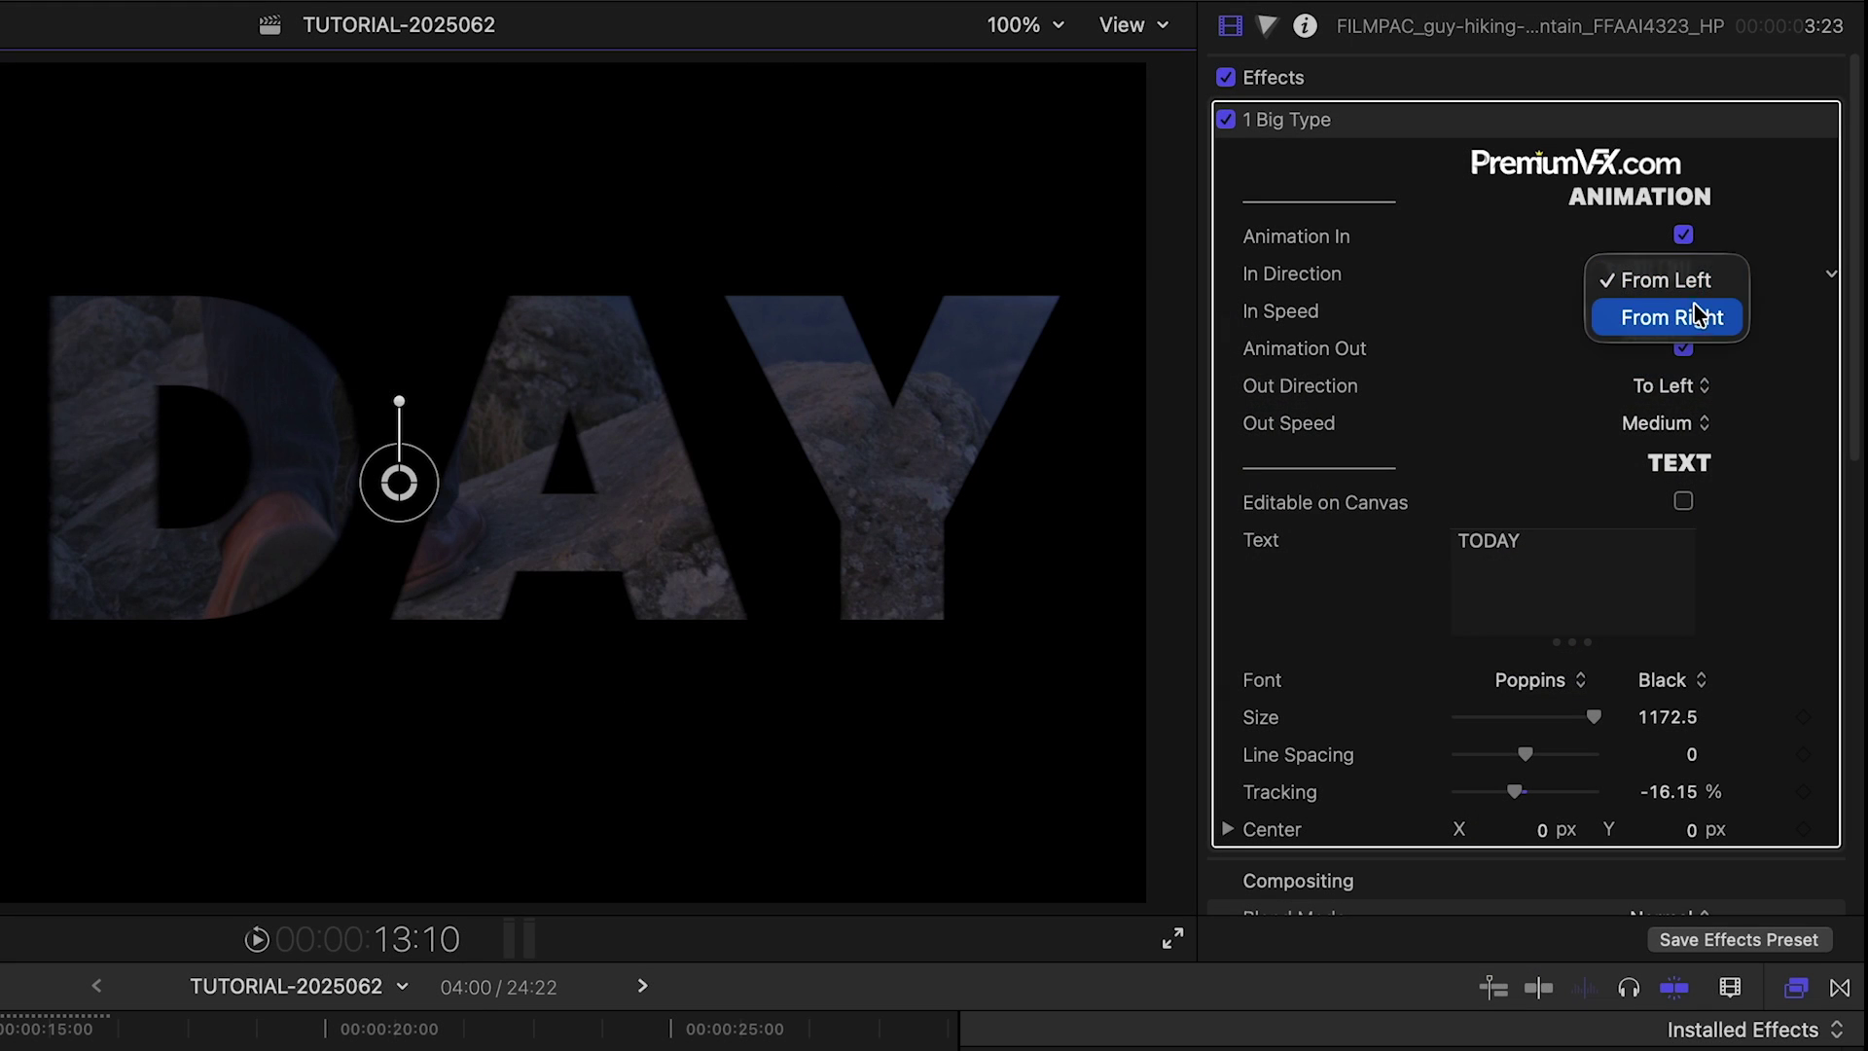
click(1697, 317)
click(1699, 316)
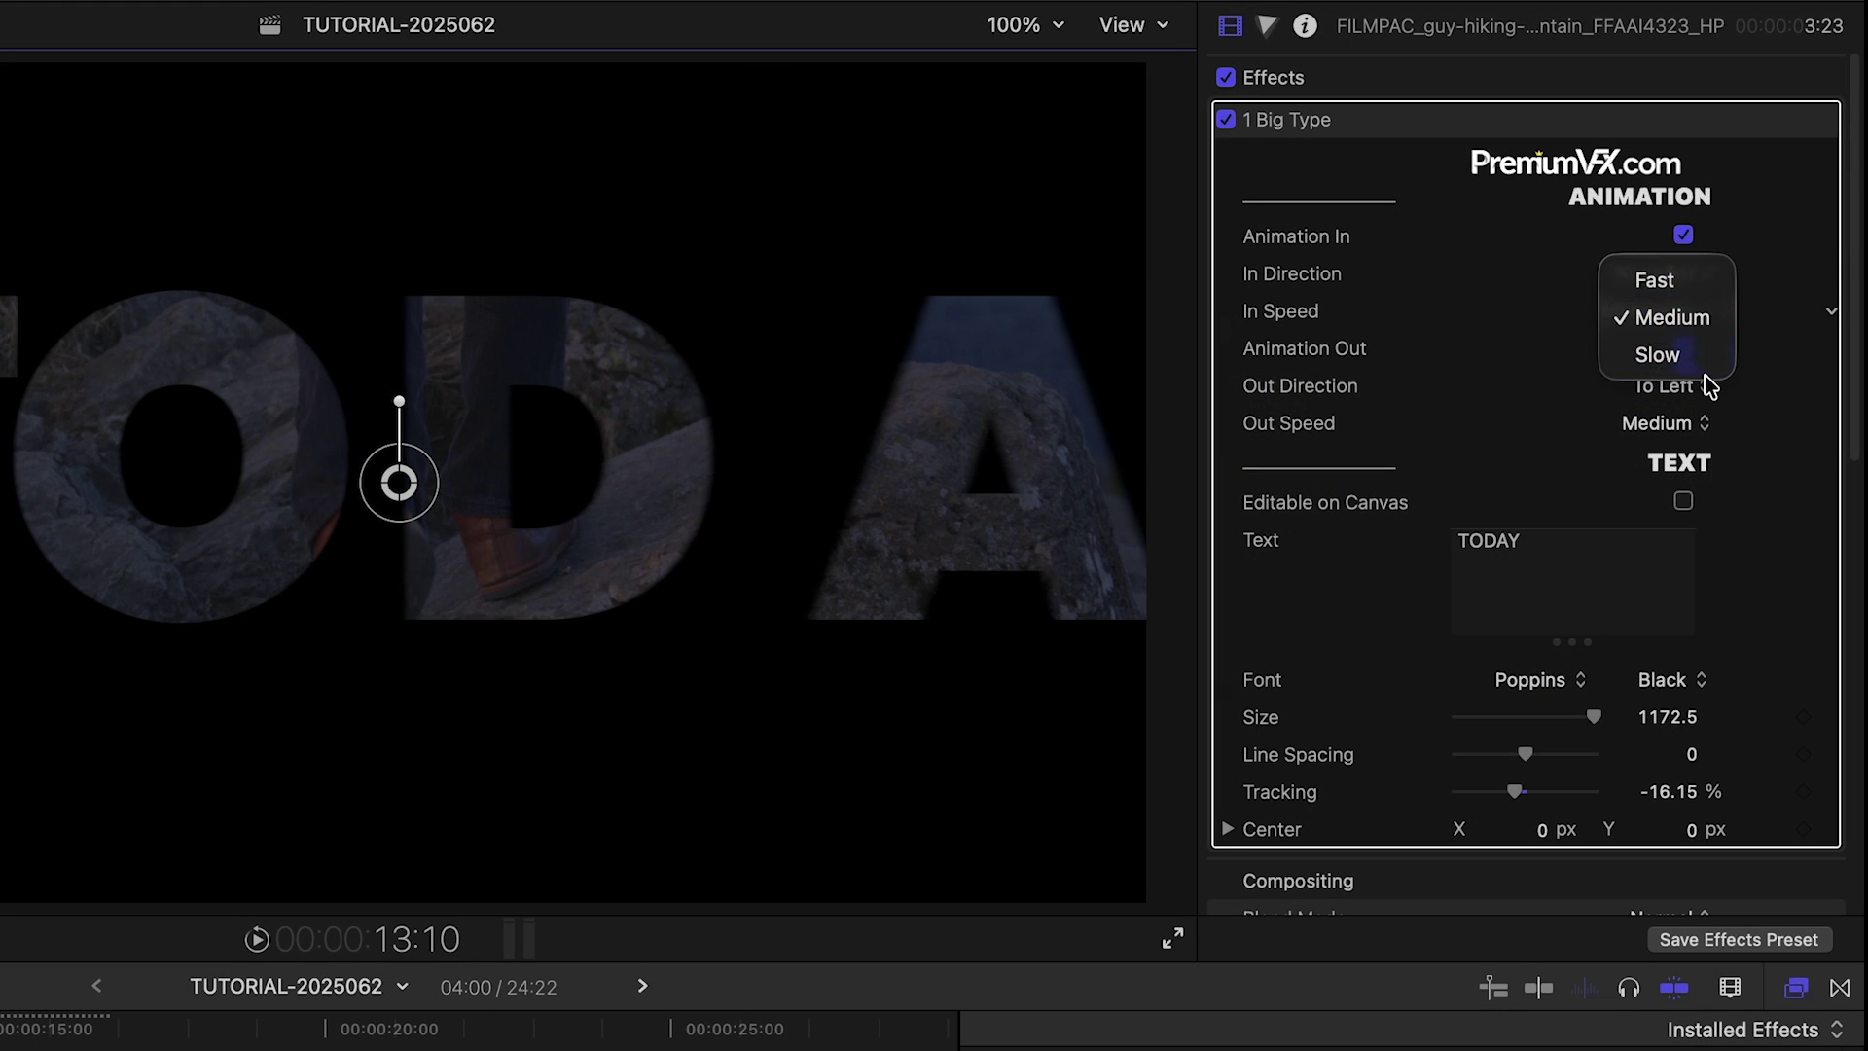